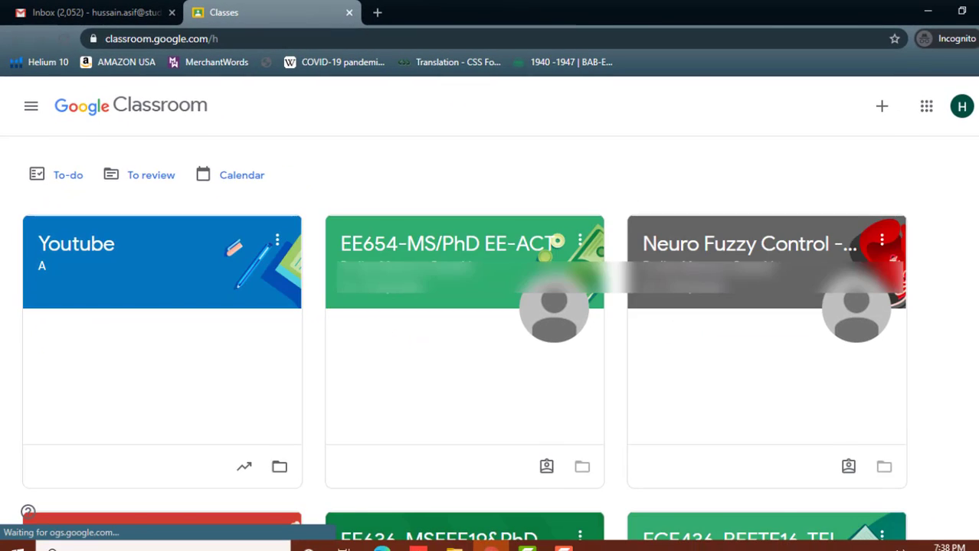
Choose Create class from the + menu on the Classroom home page.
scroll(490, 330, down, 7)
scroll(490, 329, down, 4)
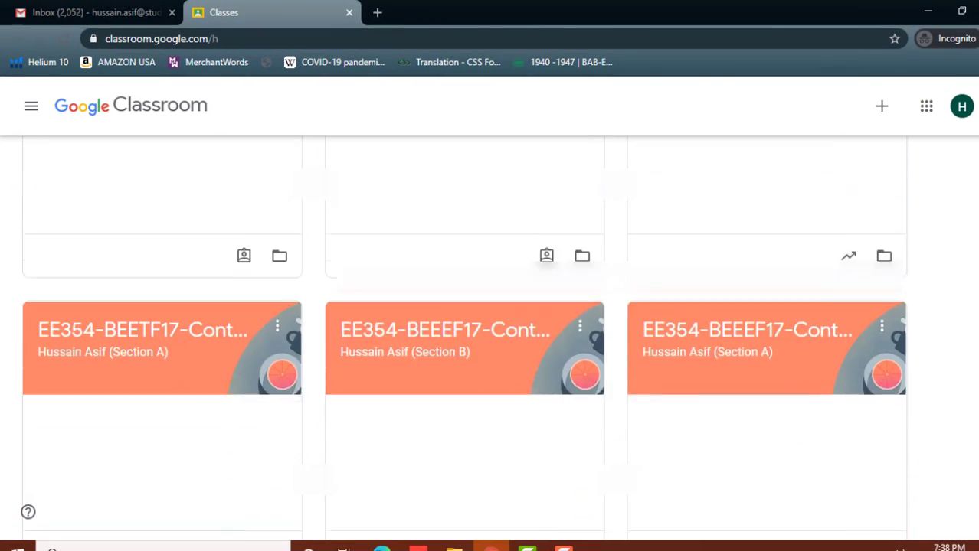
scroll(490, 329, down, 5)
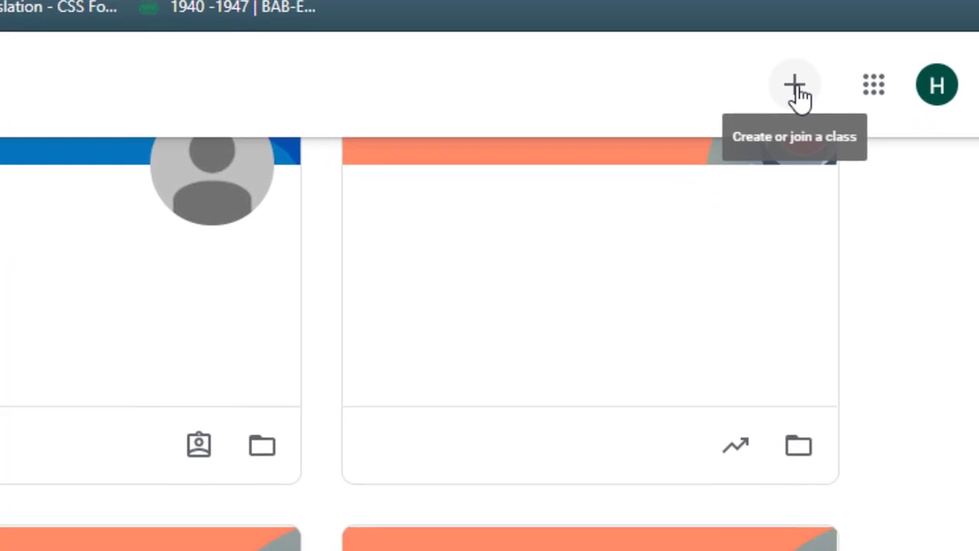
click(808, 192)
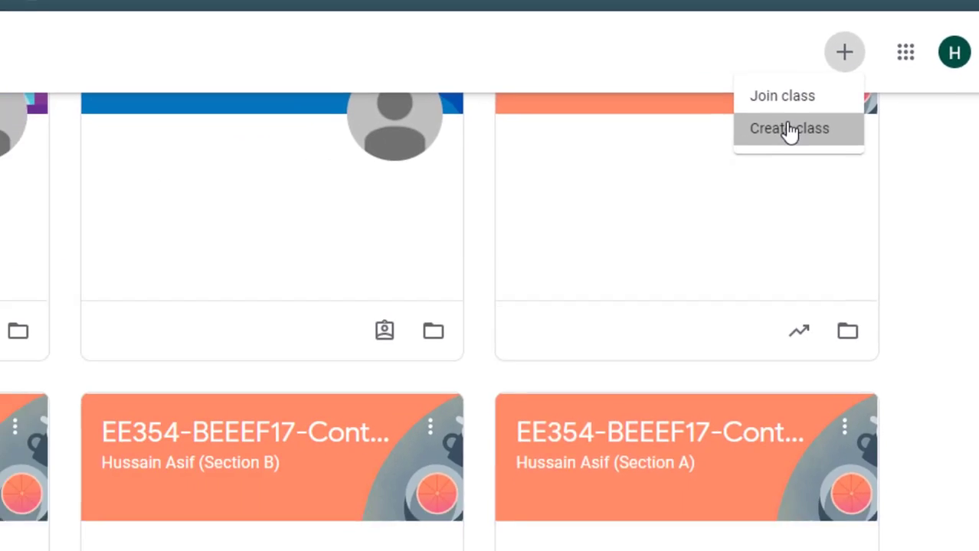
click(724, 165)
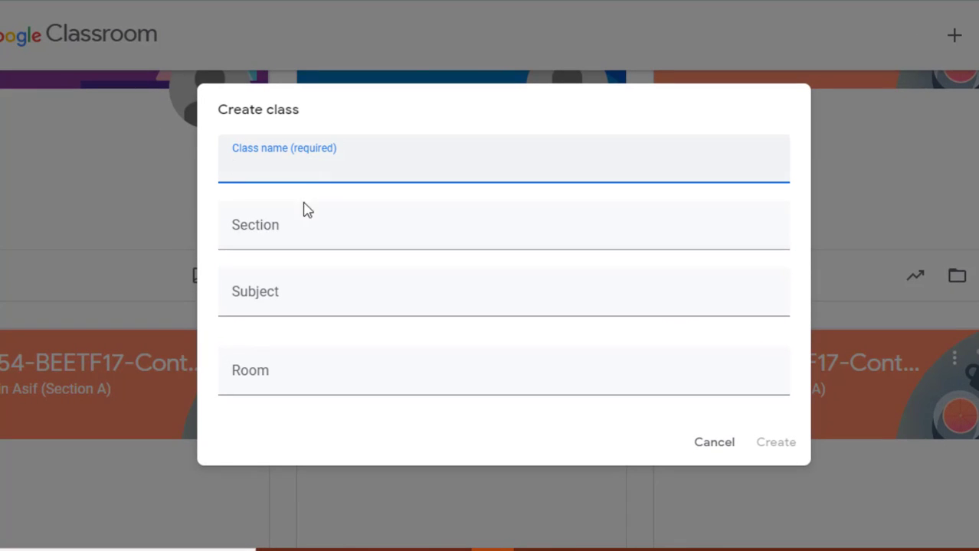
Enter class name 'Youtube' and section 'A' in the Create class dialog.
click(300, 226)
click(288, 291)
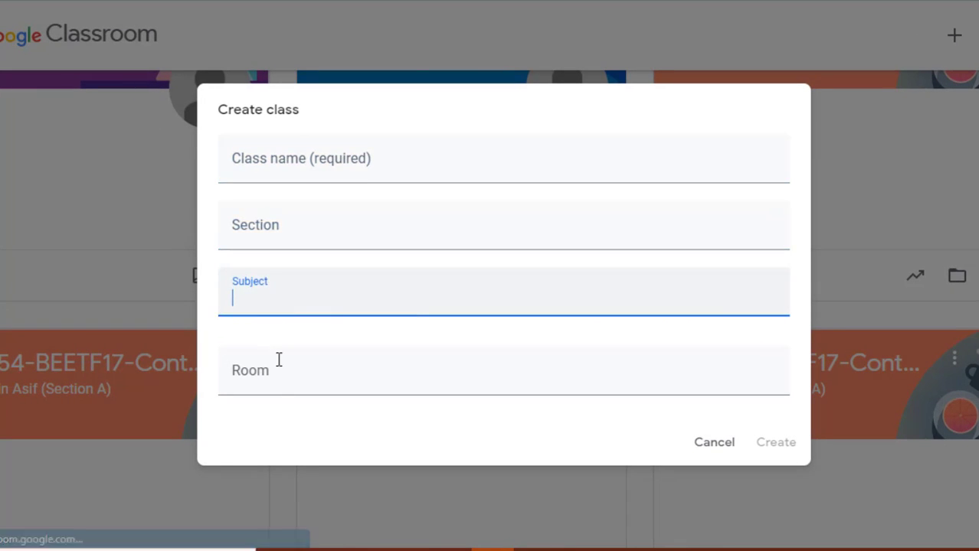
click(273, 384)
click(294, 165)
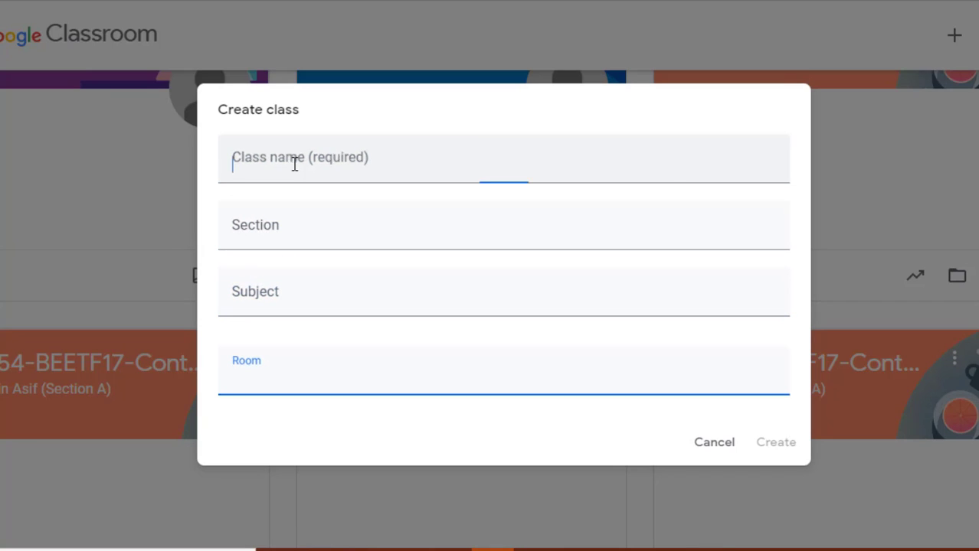
text(Y)
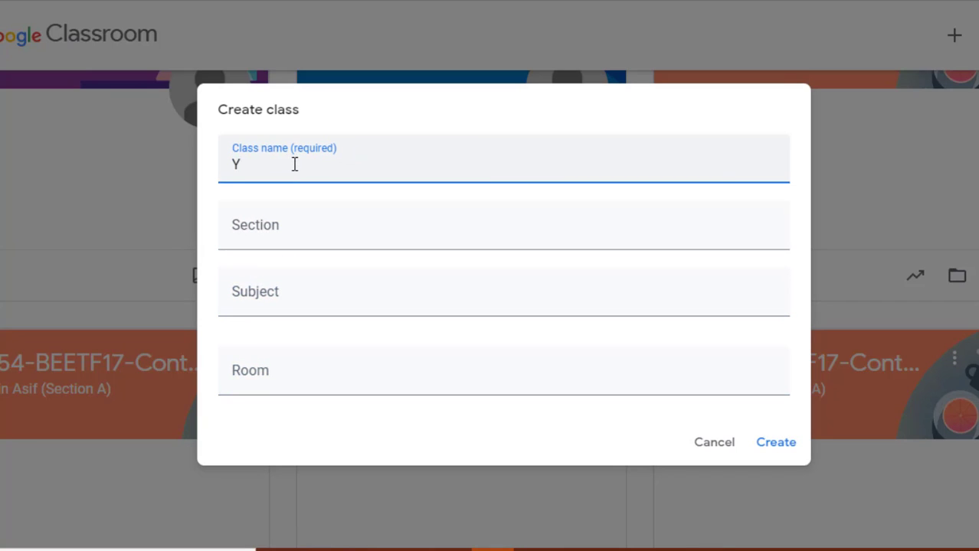
text(outube)
click(280, 234)
text(A)
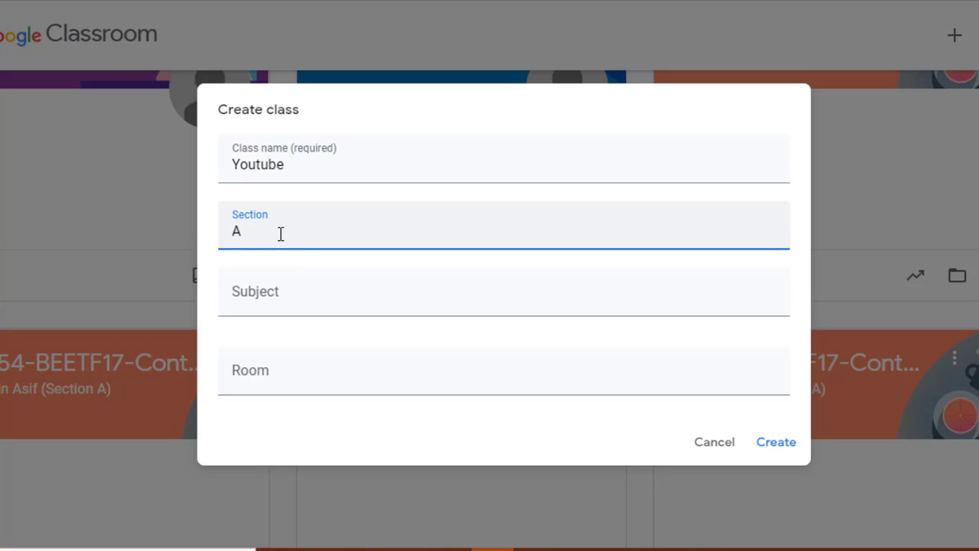
Set subject 'Google Classrooms' and room 'Online', then create the class.
click(281, 308)
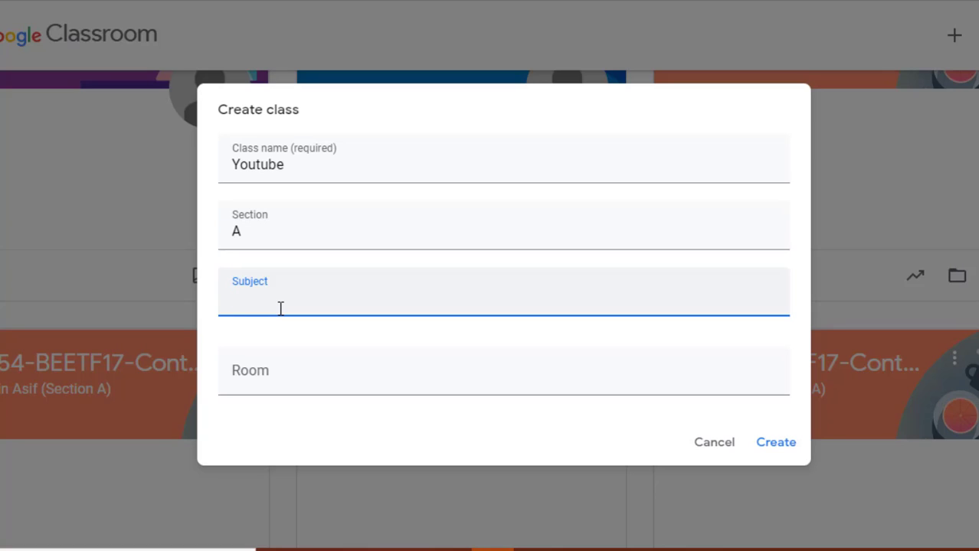
text(Google Classrooms)
click(282, 378)
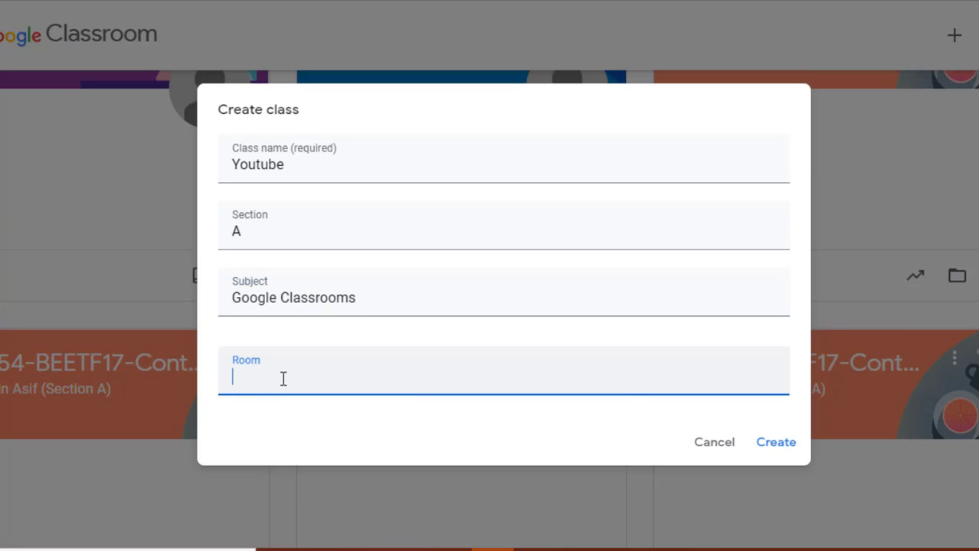
text(Online)
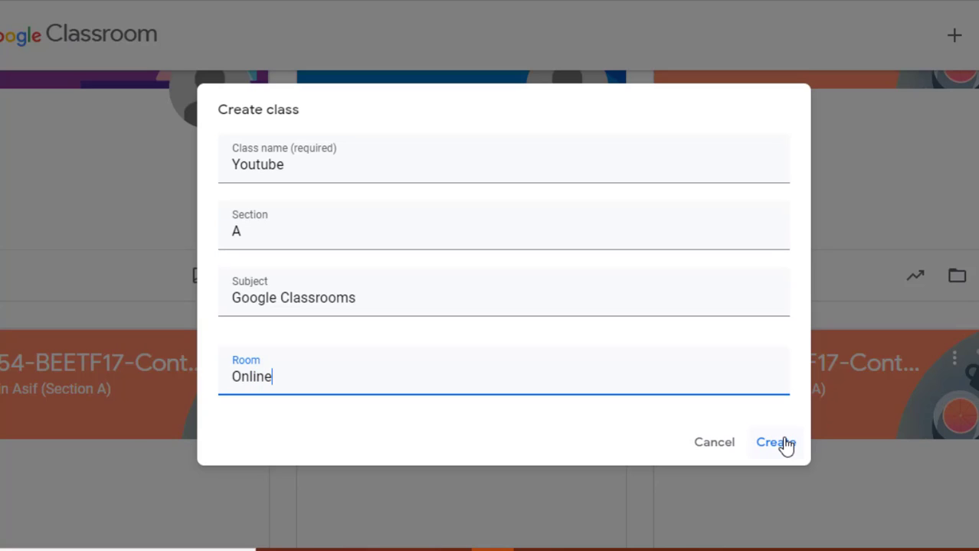
click(787, 446)
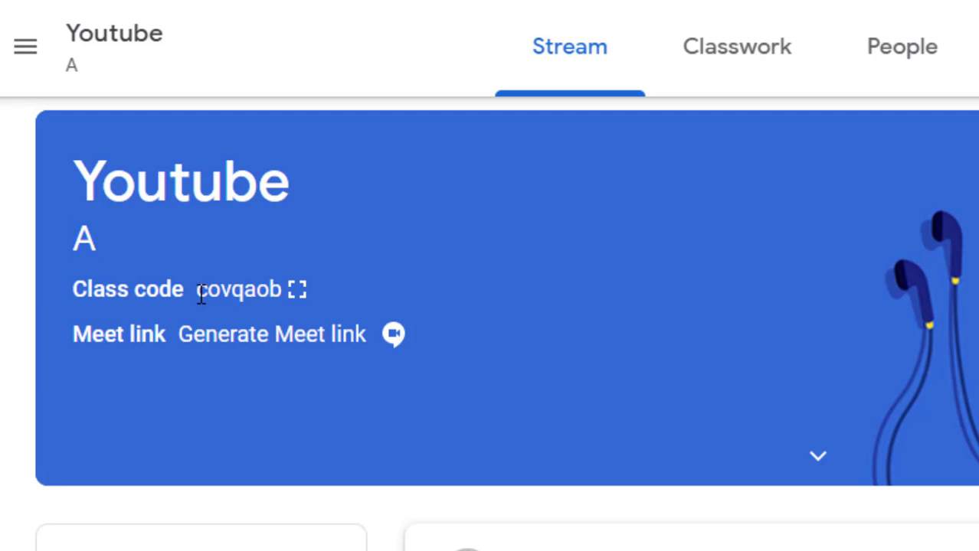
drag(199, 292, 284, 306)
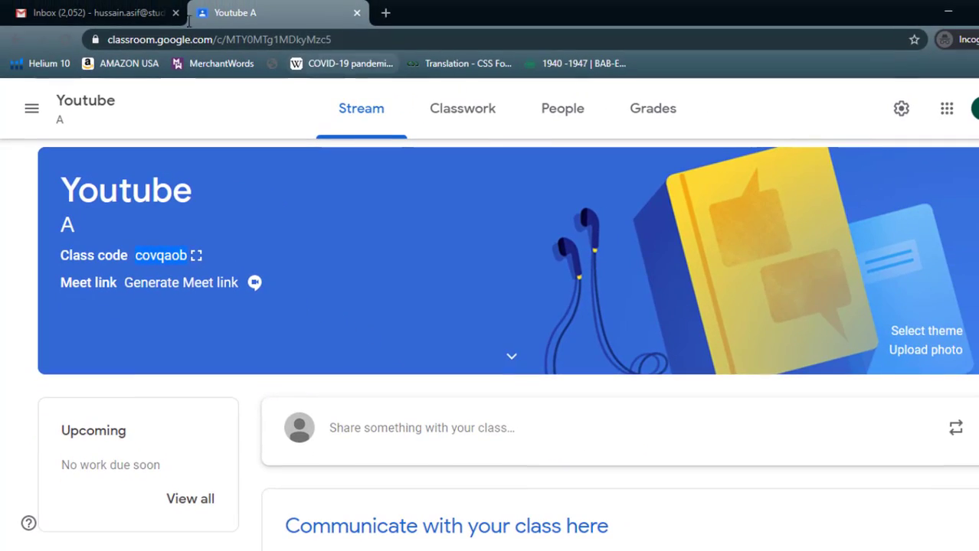
click(132, 6)
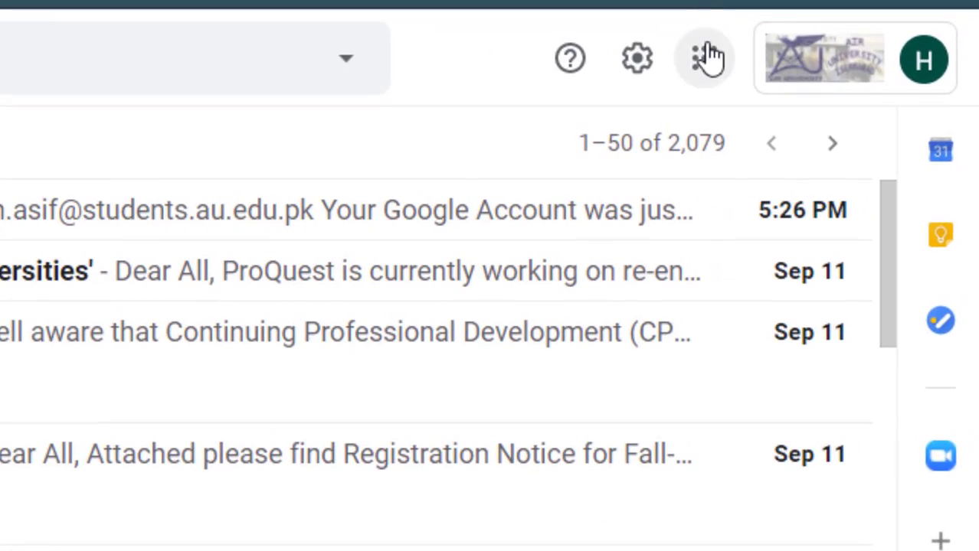
Launch Classroom in a new tab from Gmail's Google apps grid.
click(850, 101)
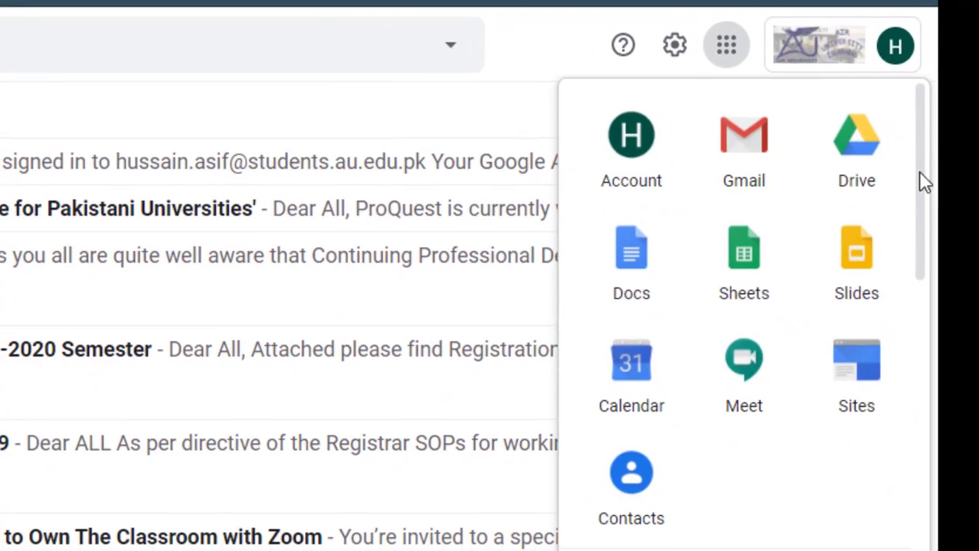
scroll(956, 352, down, 1)
scroll(930, 289, down, 7)
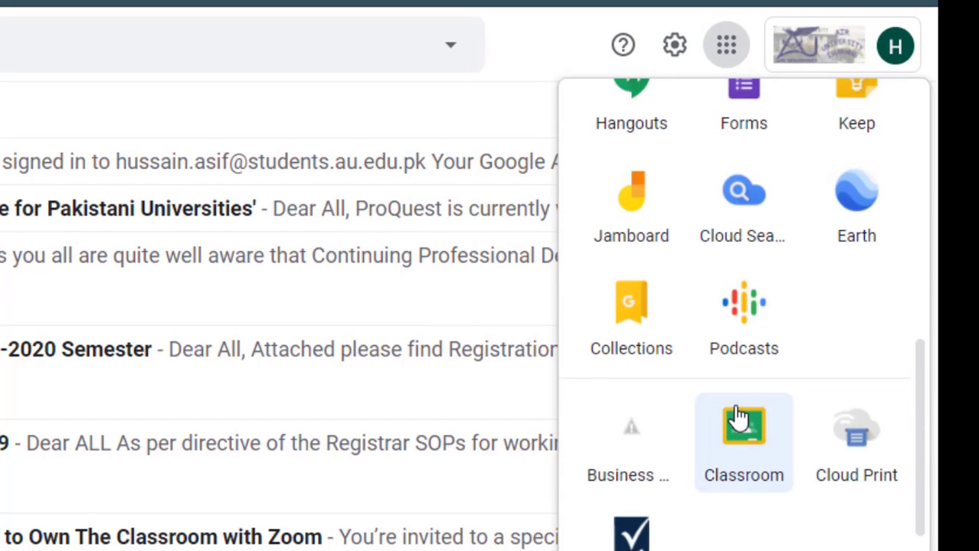
click(737, 415)
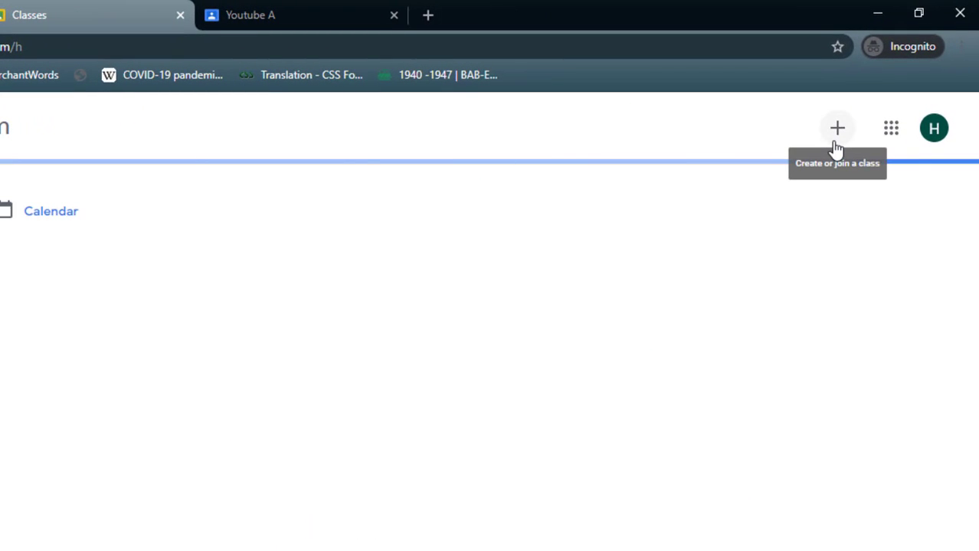
View the Join class code page, then close that extra tab to return to Youtube's stream.
click(836, 130)
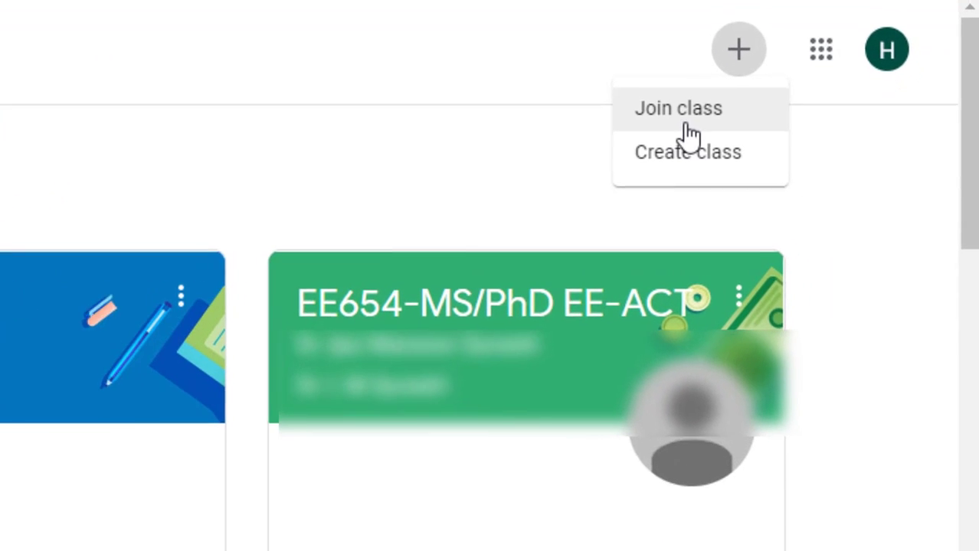
click(673, 116)
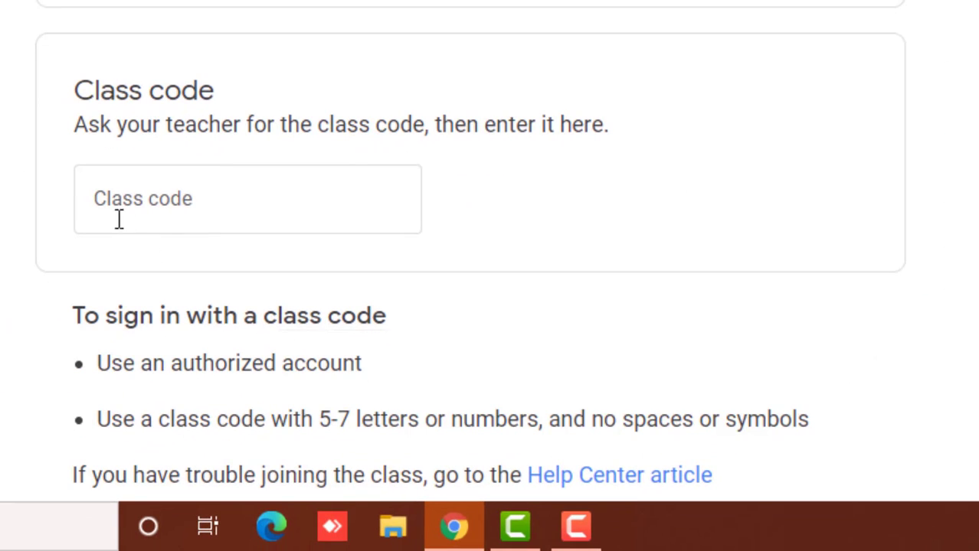
click(122, 212)
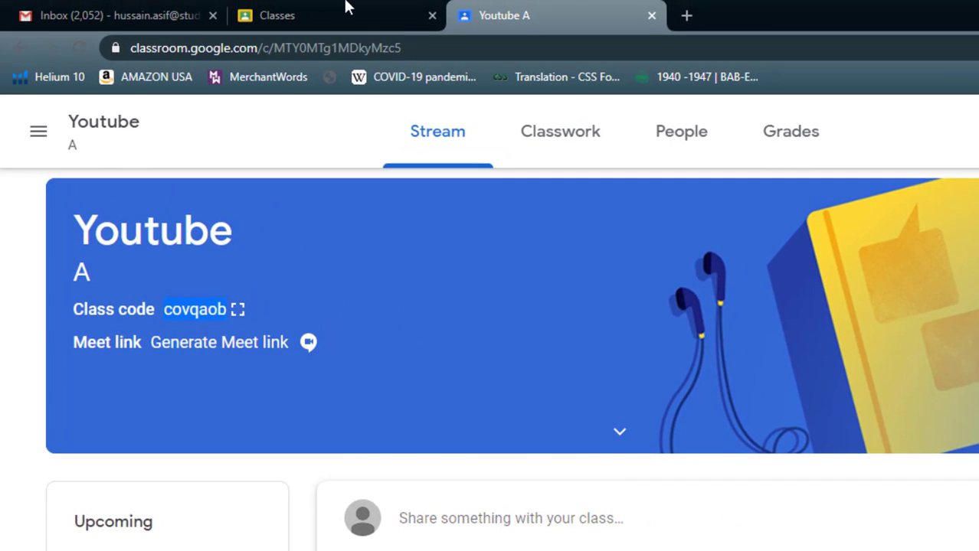
click(346, 8)
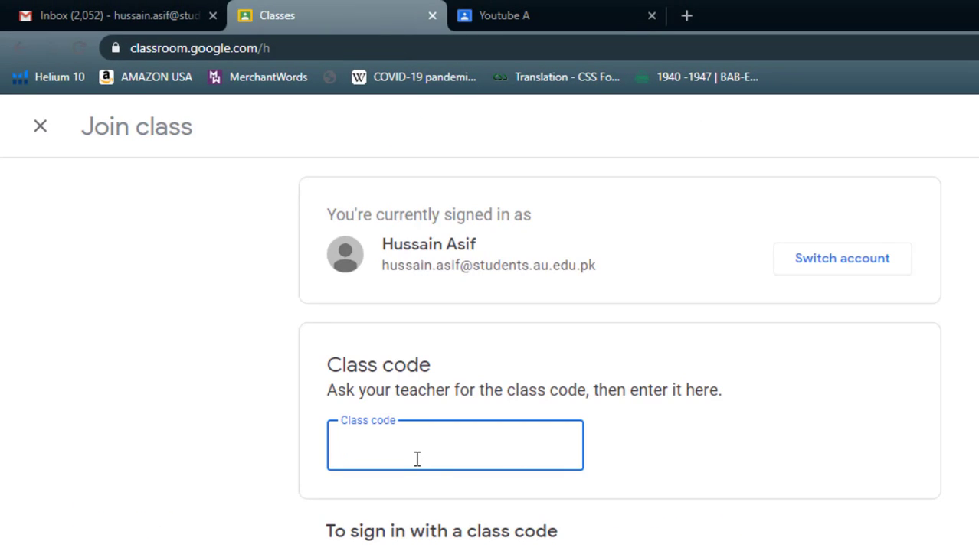
click(432, 15)
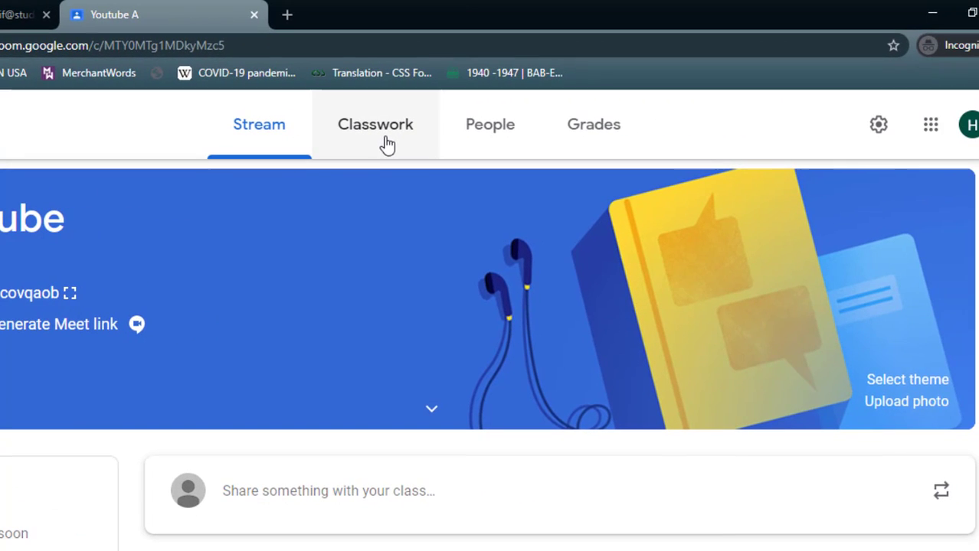
click(387, 145)
click(498, 127)
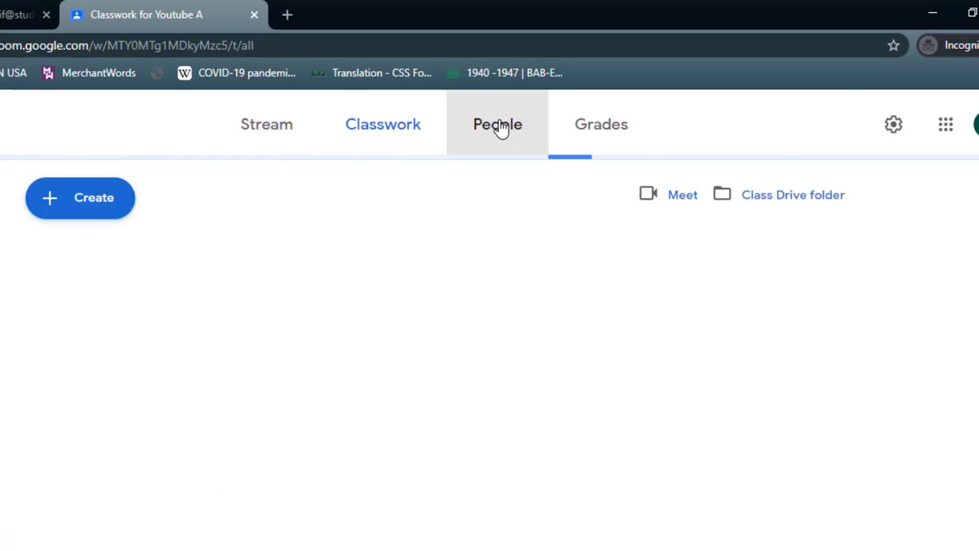
click(617, 126)
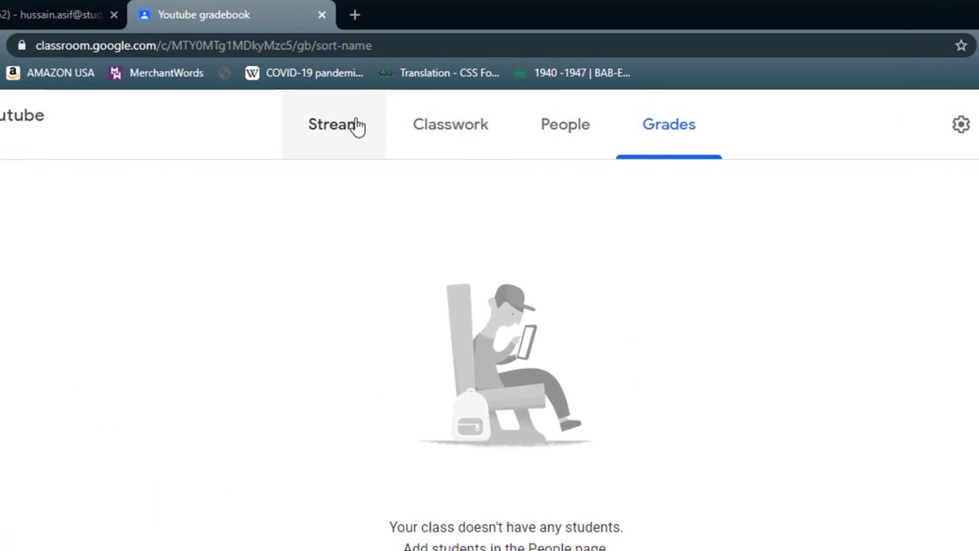
click(357, 127)
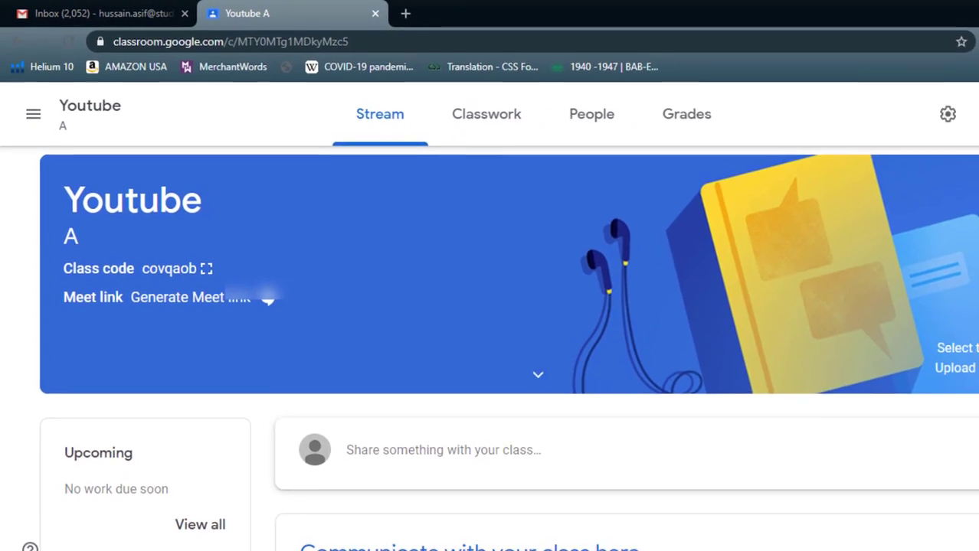
scroll(500, 337, down, 1)
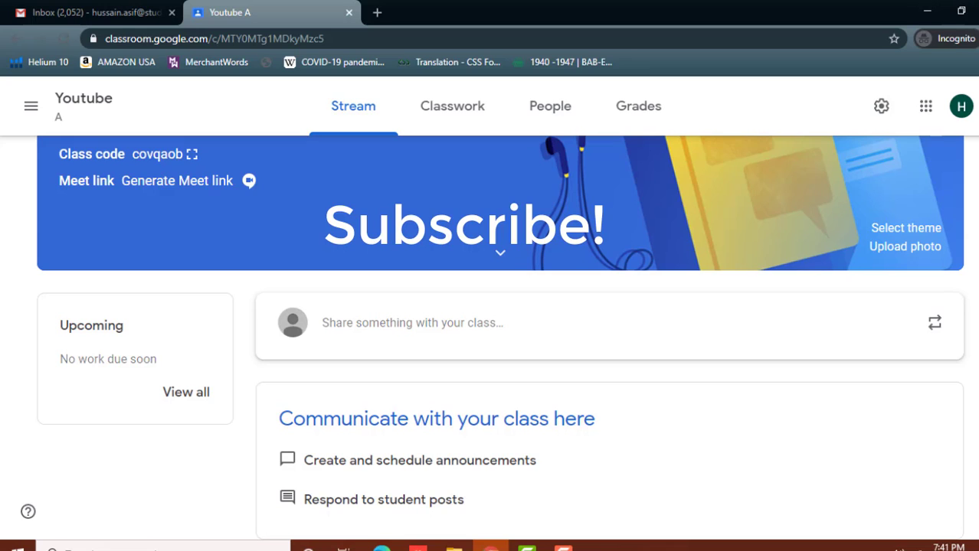
Go to the Youtube class's People page and open Invite teachers.
click(546, 121)
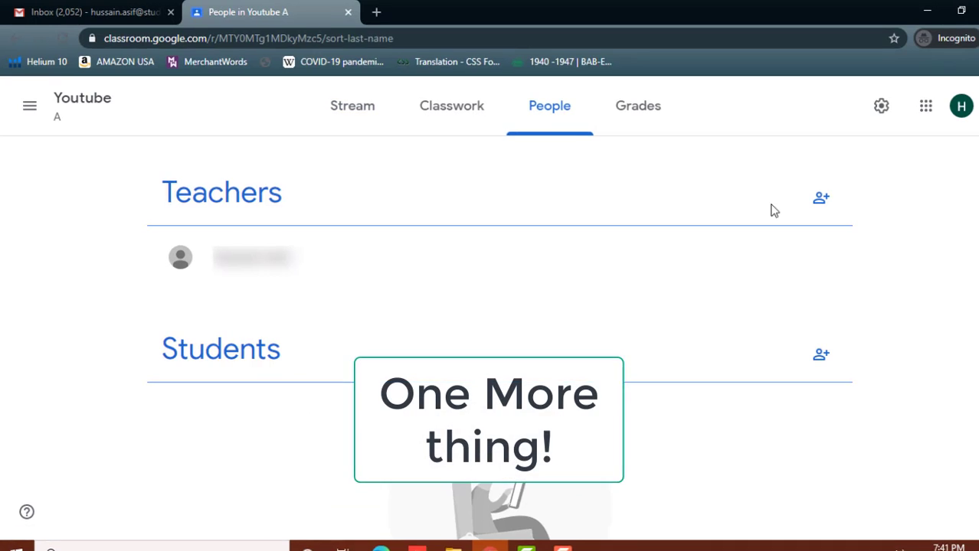
click(816, 202)
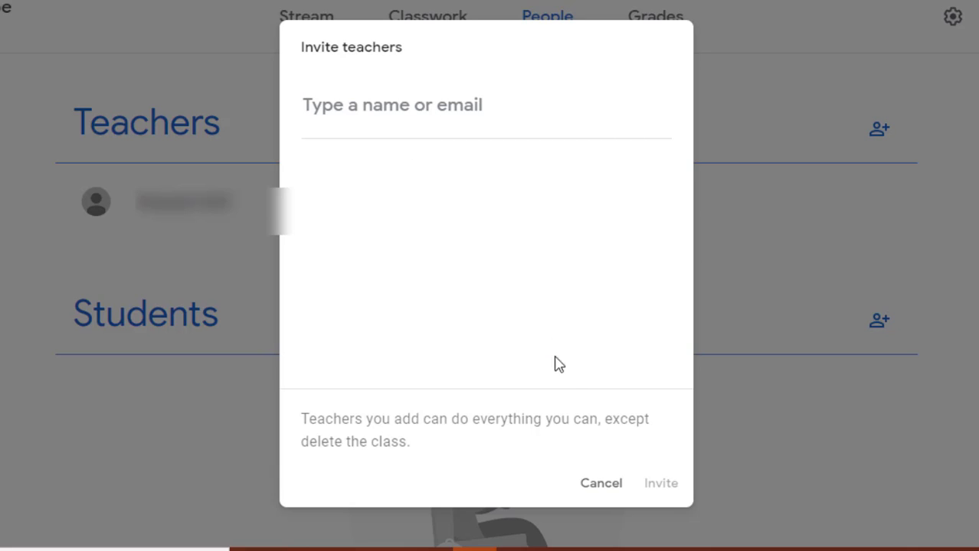
Cancel Invite teachers and scroll down to the empty Students section.
click(600, 484)
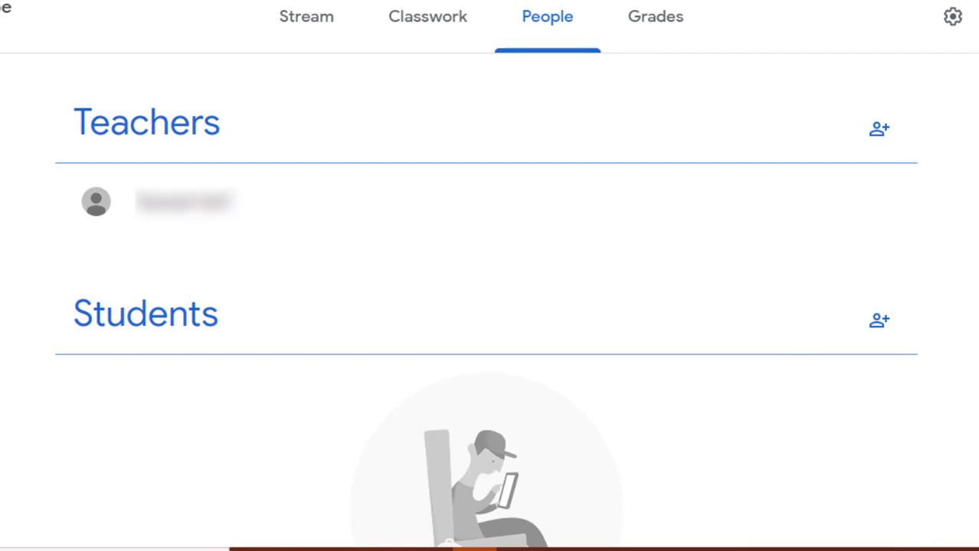
scroll(487, 306, down, 1)
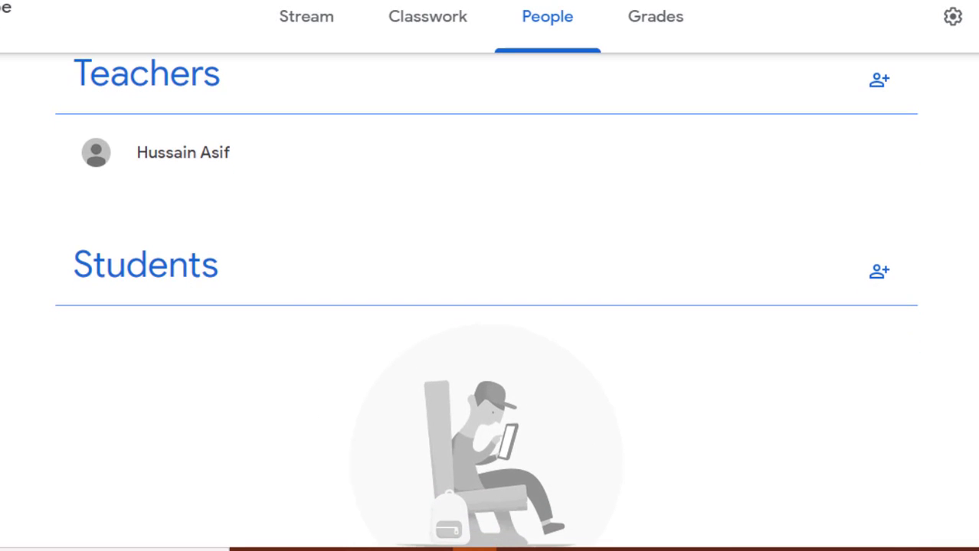
scroll(486, 306, down, 2)
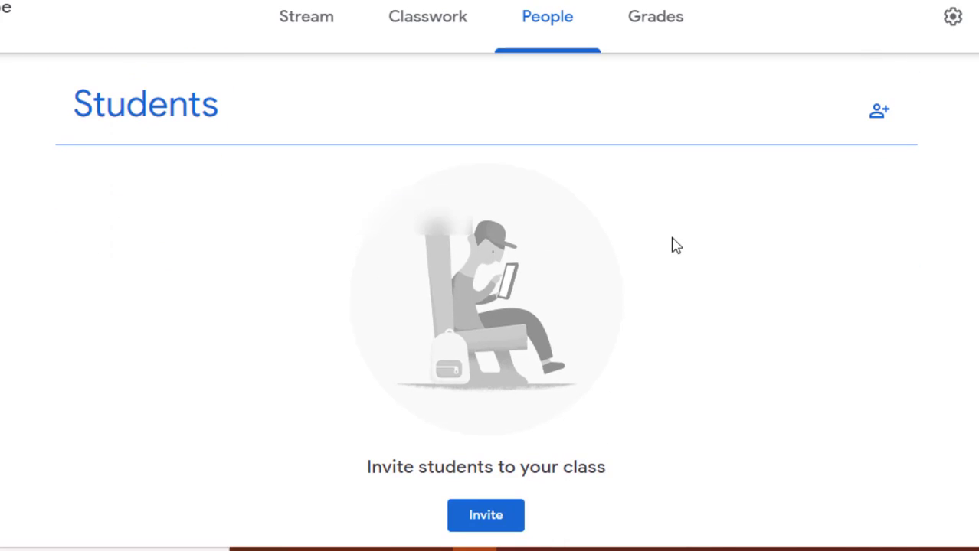